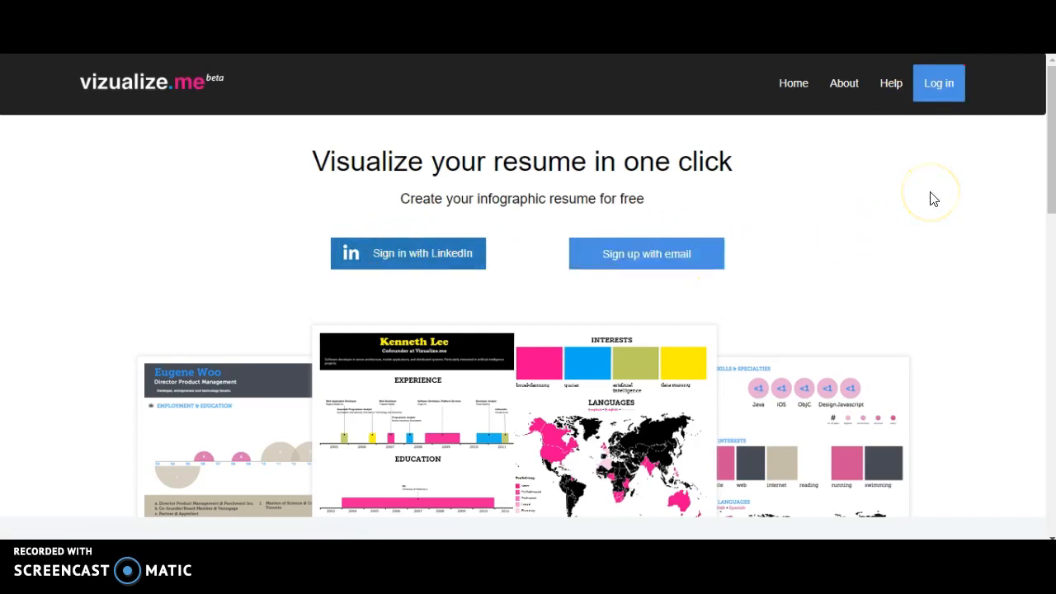
Log in to the account with the saved e-mail address.
{"action": "left_click", "coordinate": [934, 97]}
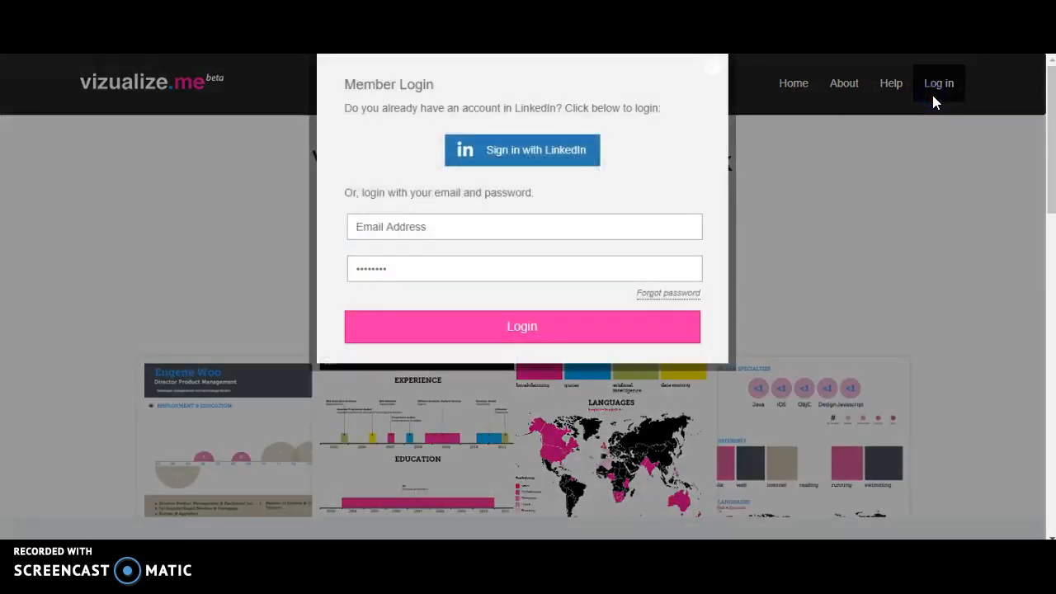
{"action": "left_click", "coordinate": [467, 229]}
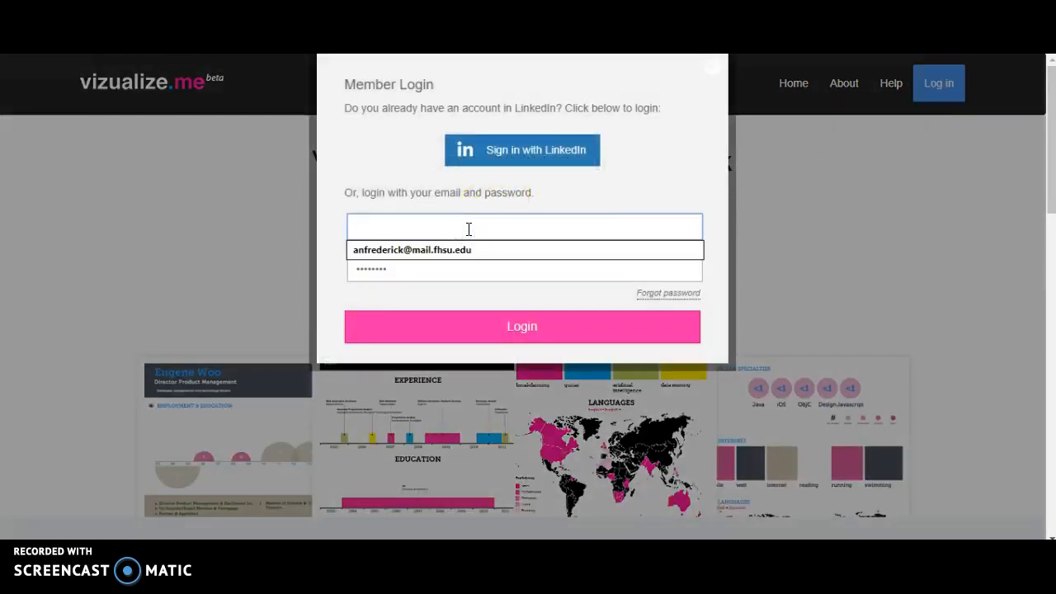
{"action": "left_click", "coordinate": [471, 251]}
{"action": "left_click", "coordinate": [479, 334]}
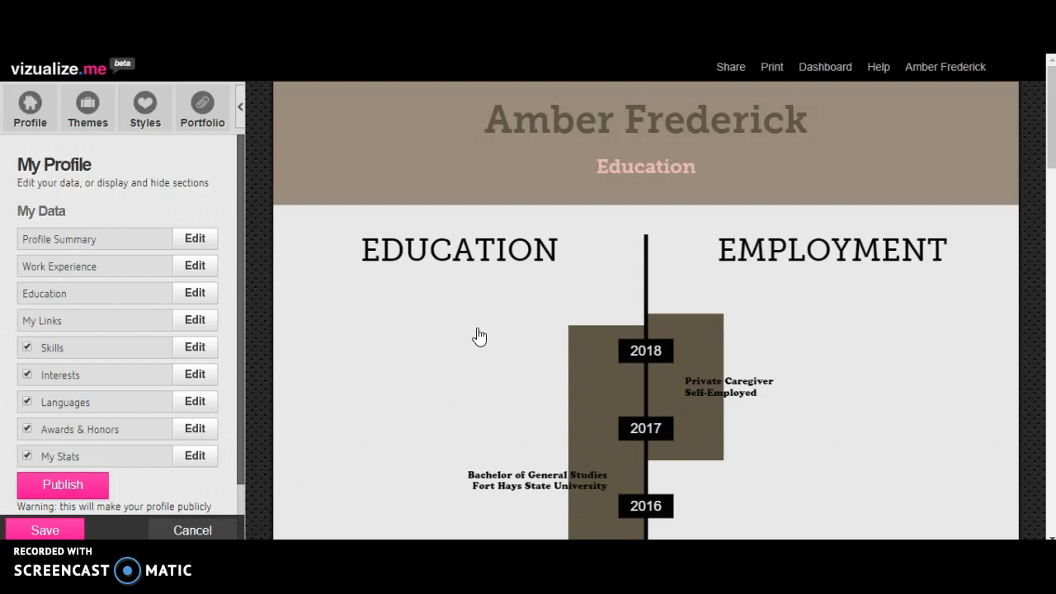
Open the Profile Summary in the profile data, save its basic information as it stands and close it.
{"action": "left_click", "coordinate": [31, 107]}
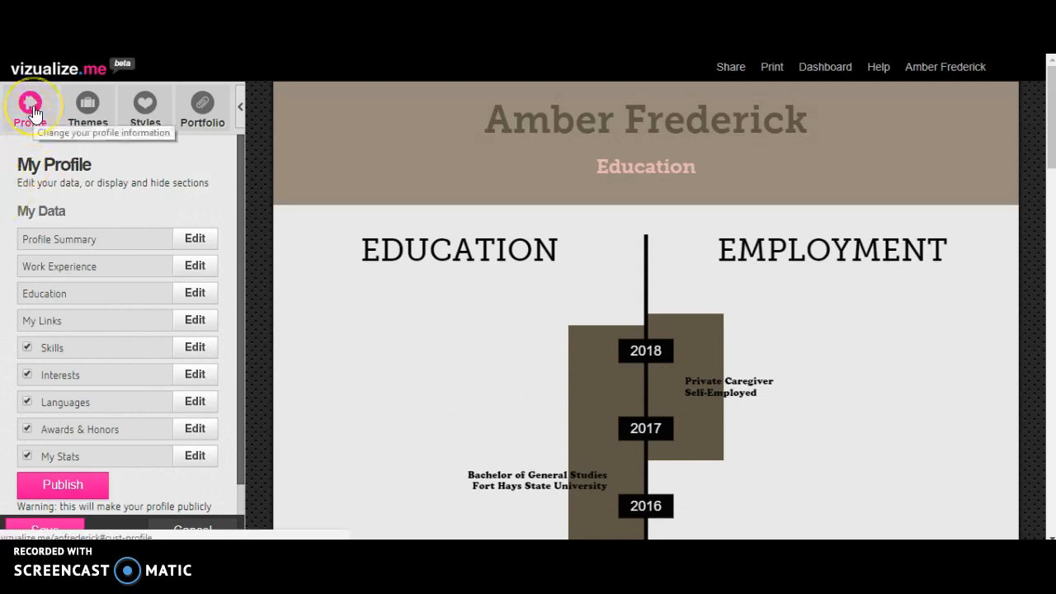
{"action": "left_click", "coordinate": [32, 125]}
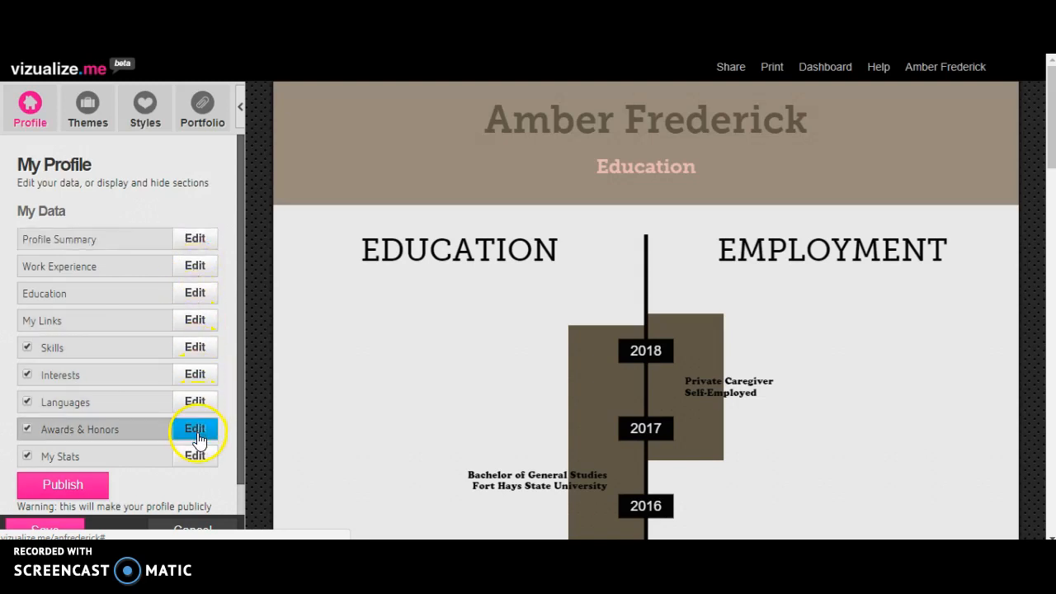
{"action": "left_click", "coordinate": [195, 241]}
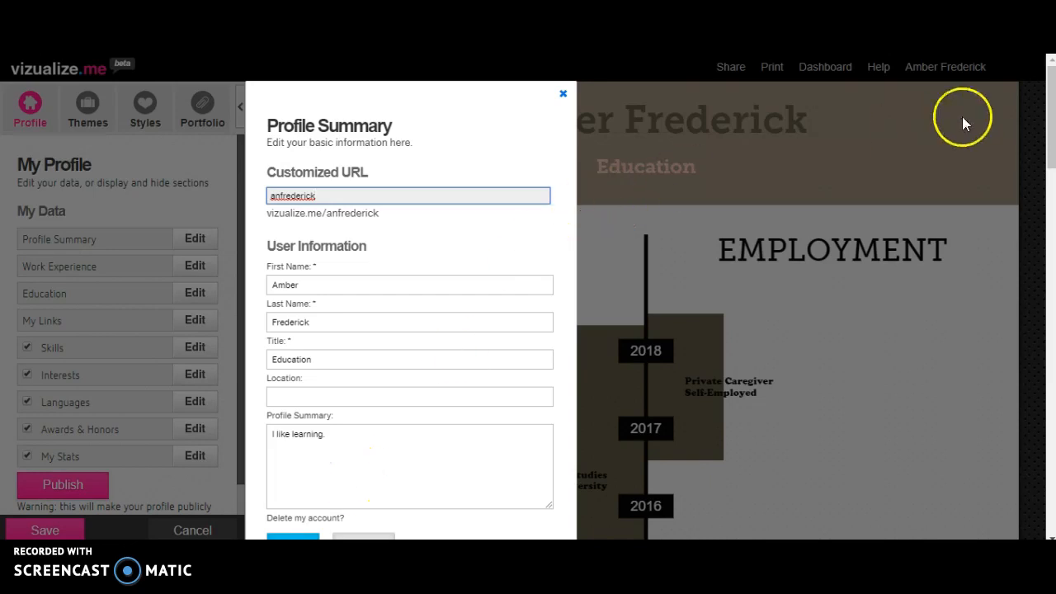
{"action": "left_click_drag", "start_coordinate": [1050, 121], "coordinate": [1051, 137]}
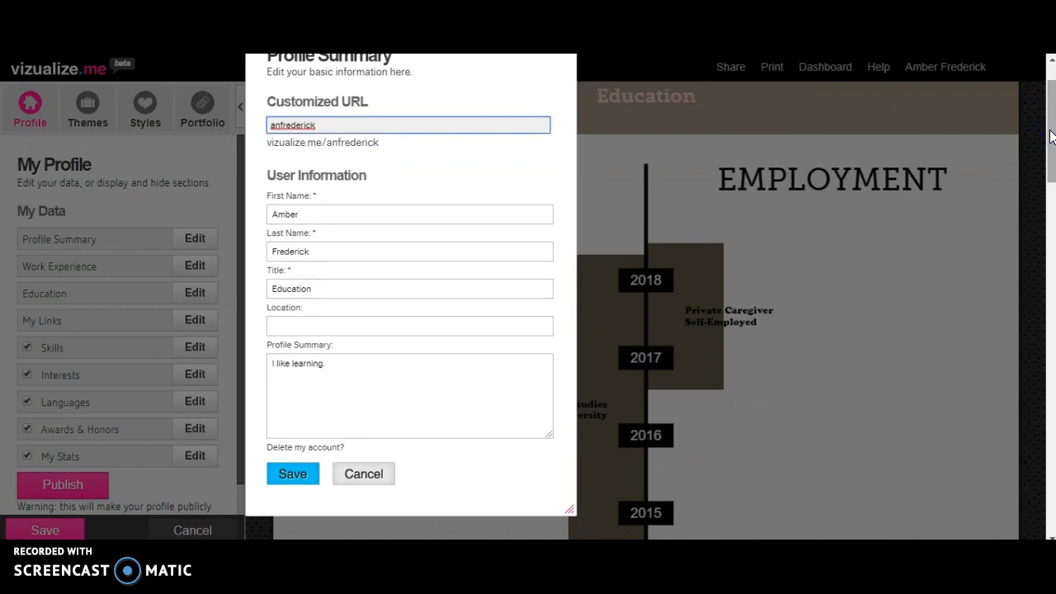
{"action": "left_click", "coordinate": [301, 477]}
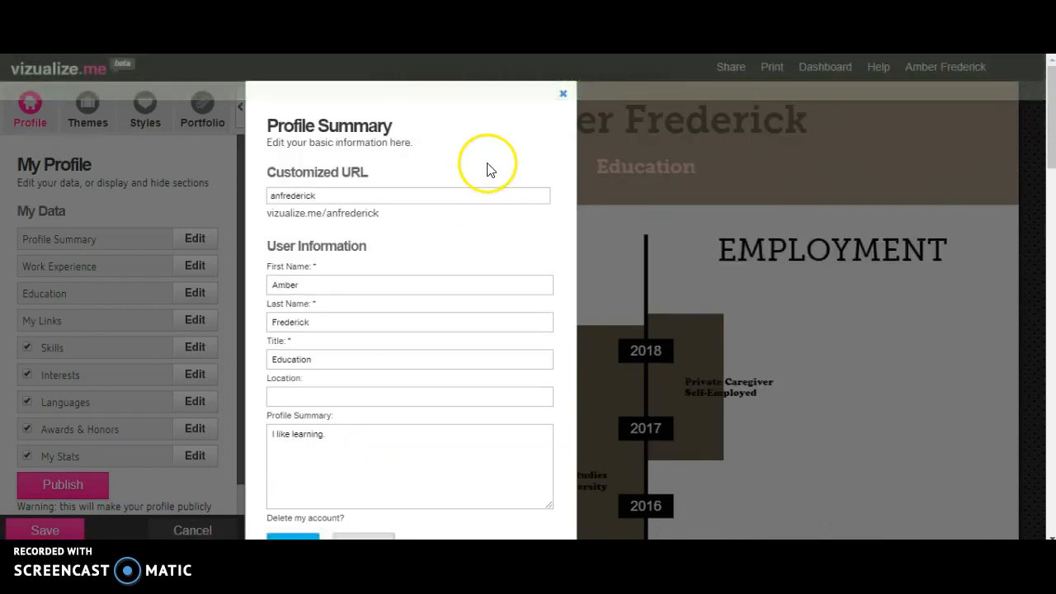
{"action": "left_click", "coordinate": [564, 95]}
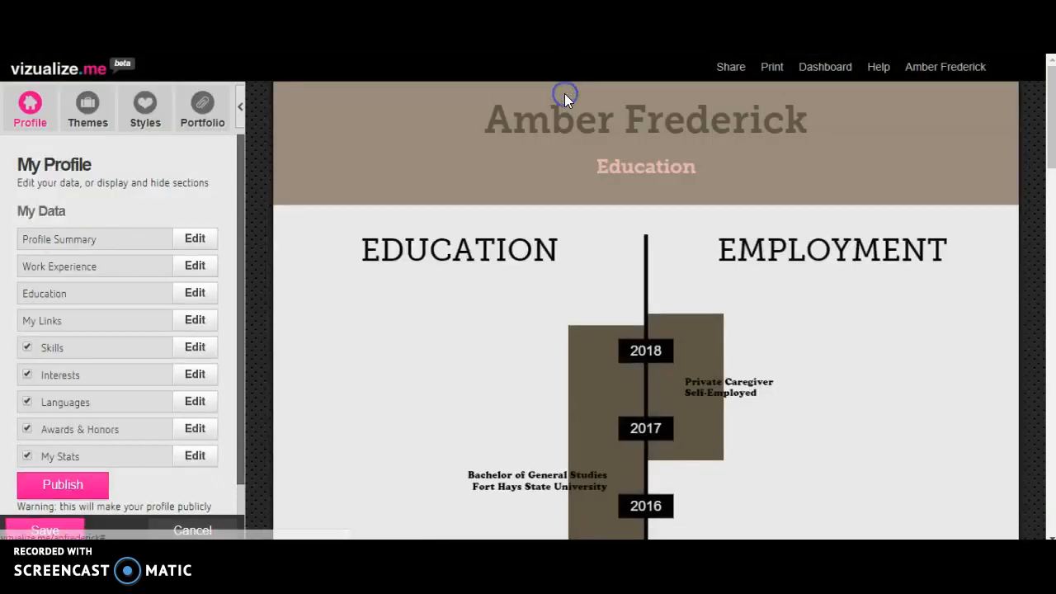
Open and save the Private Caregiver work experience entry, and view the blank form for a new entry without filling it in.
{"action": "left_click", "coordinate": [194, 270]}
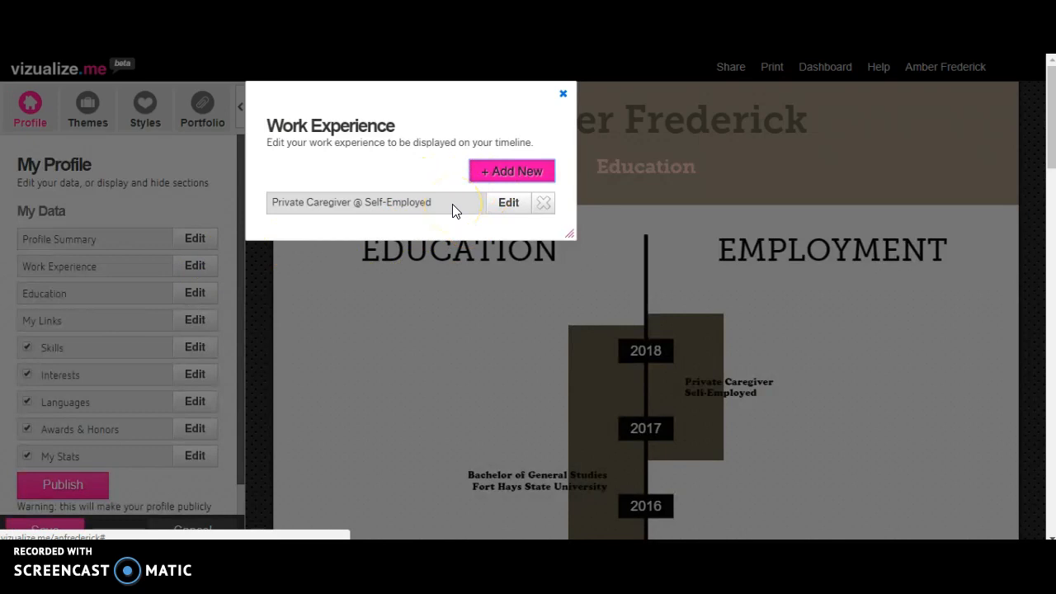
{"action": "left_click", "coordinate": [508, 203]}
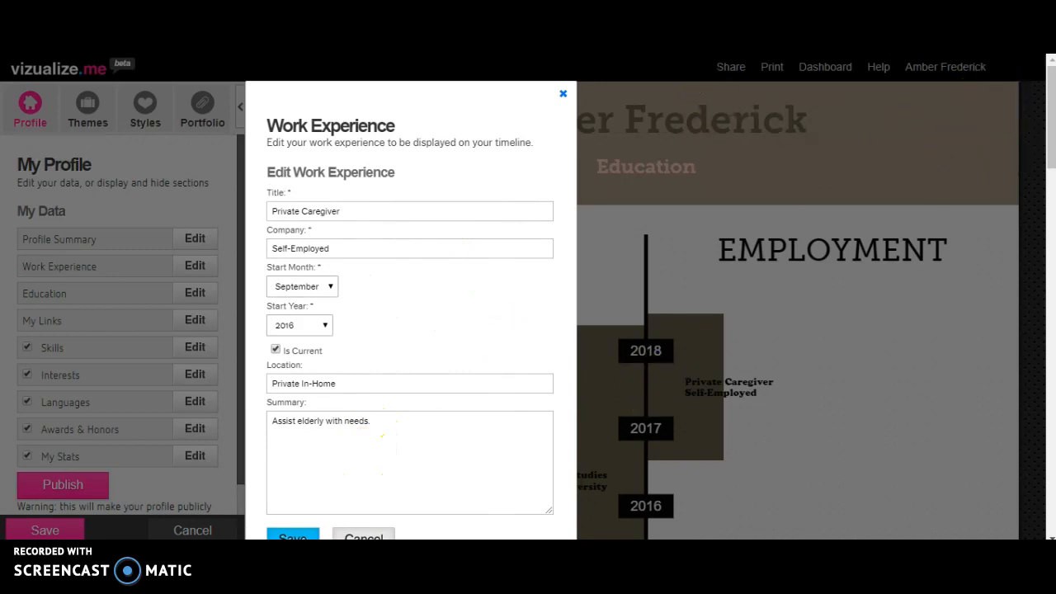
{"action": "scroll", "coordinate": [1050, 141], "scroll_direction": "down", "scroll_amount": 1}
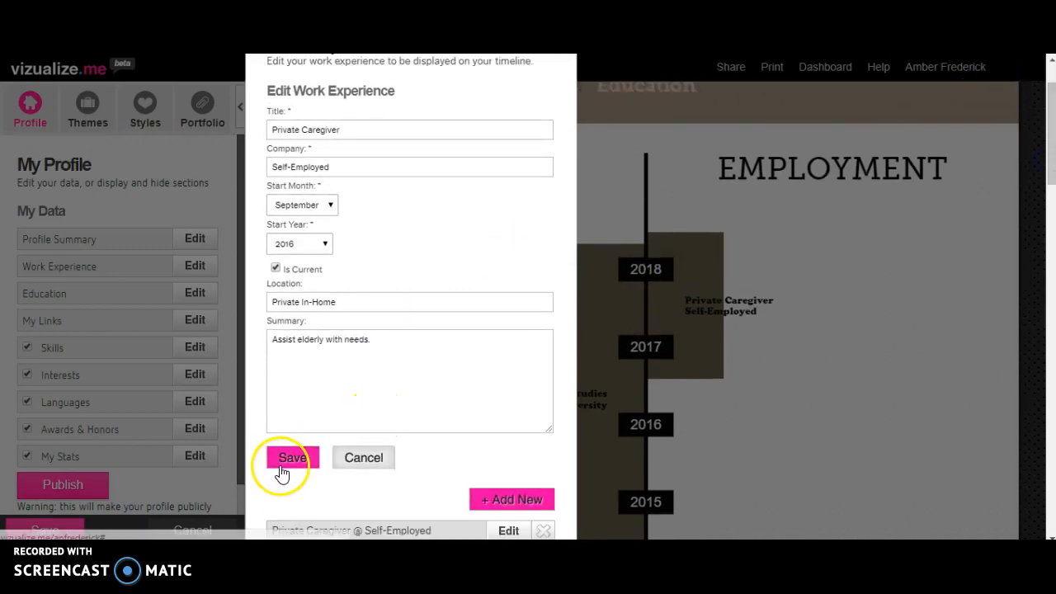
{"action": "left_click", "coordinate": [282, 472]}
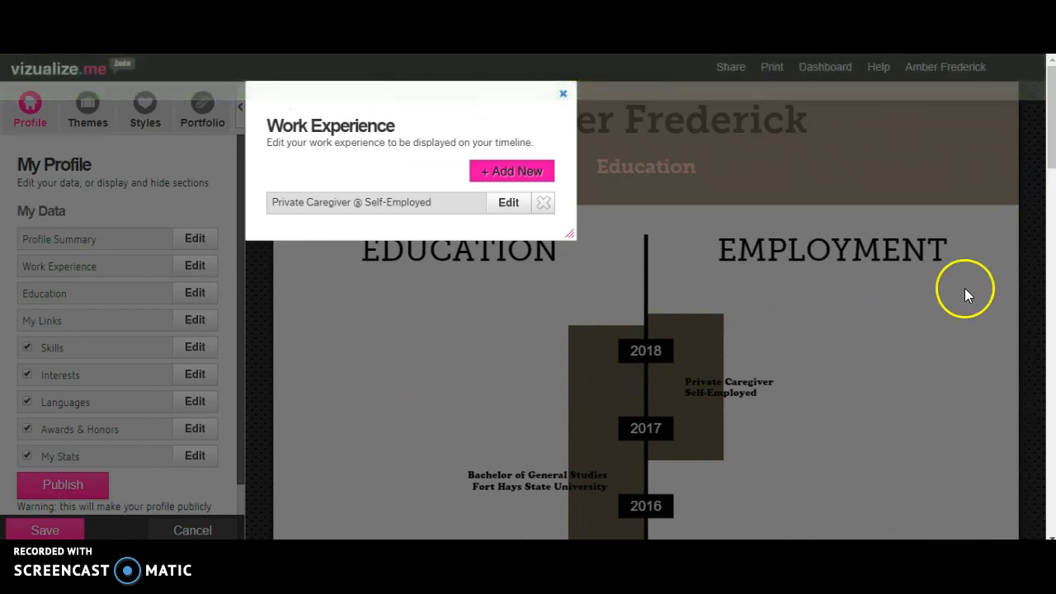
{"action": "left_click", "coordinate": [533, 177]}
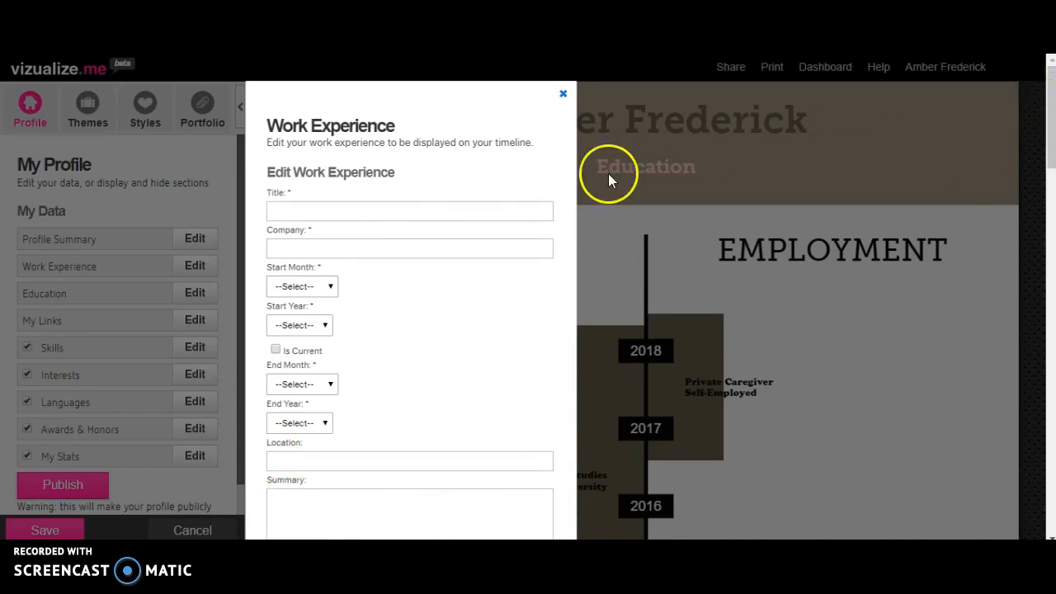
{"action": "left_click", "coordinate": [563, 92]}
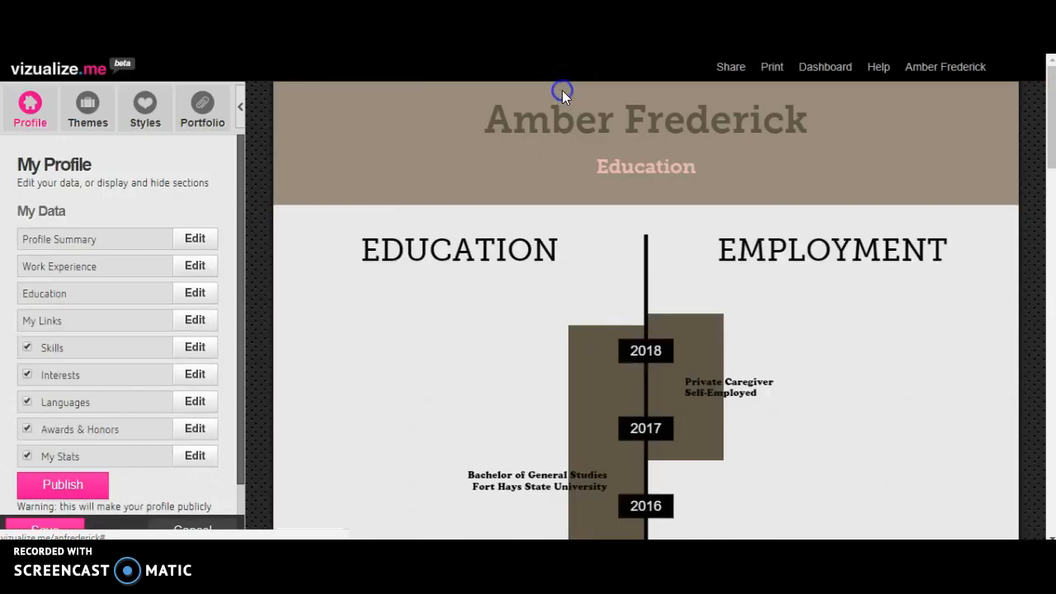
View the blank form for a new education entry and leave the Education section without adding one.
{"action": "left_click", "coordinate": [189, 295]}
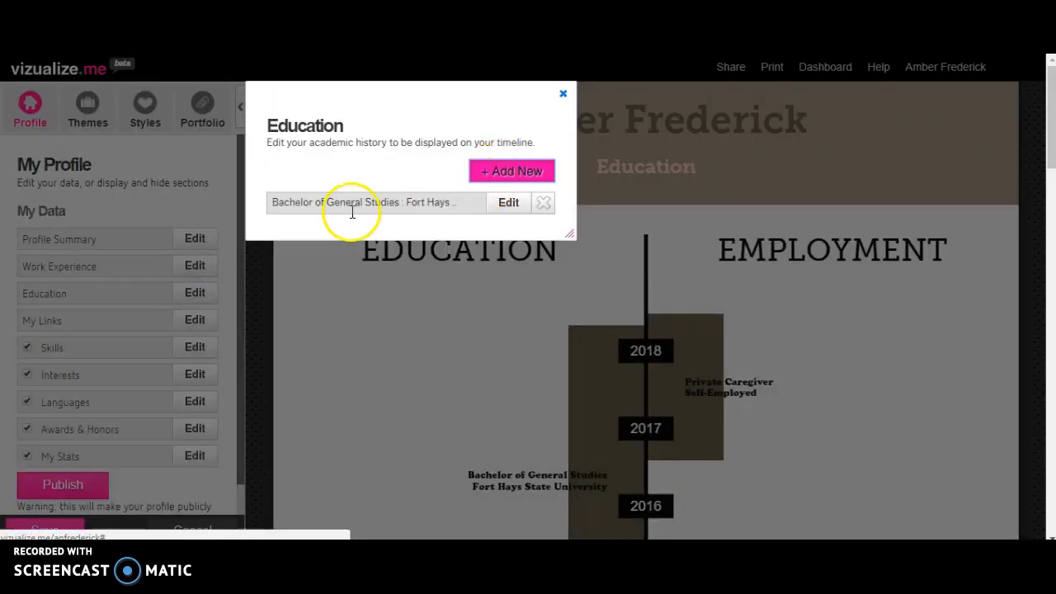
{"action": "left_click", "coordinate": [530, 173]}
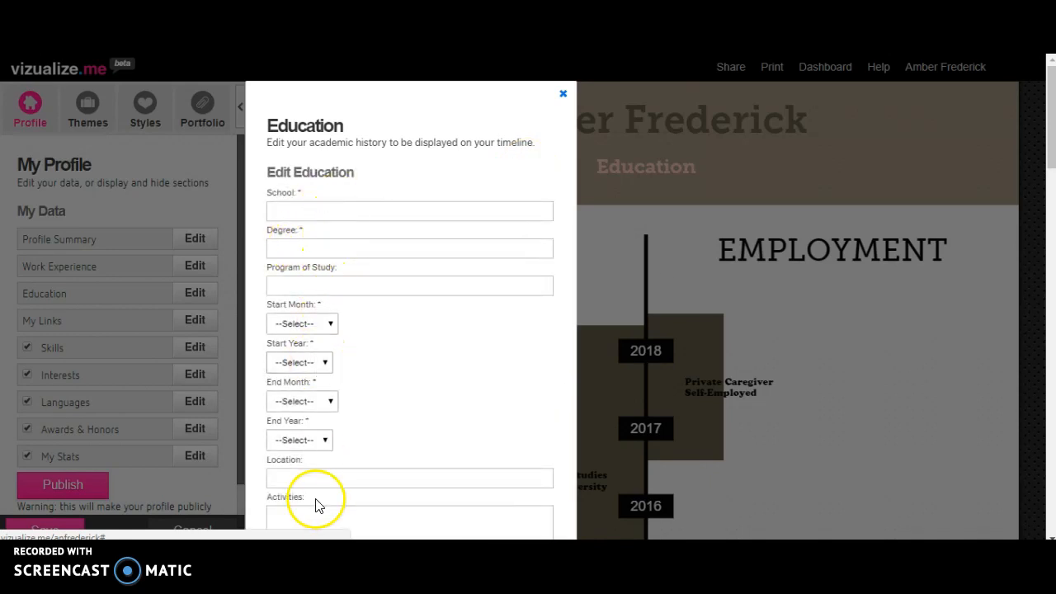
{"action": "left_click_drag", "start_coordinate": [1051, 137], "coordinate": [1050, 160]}
{"action": "left_click", "coordinate": [290, 496]}
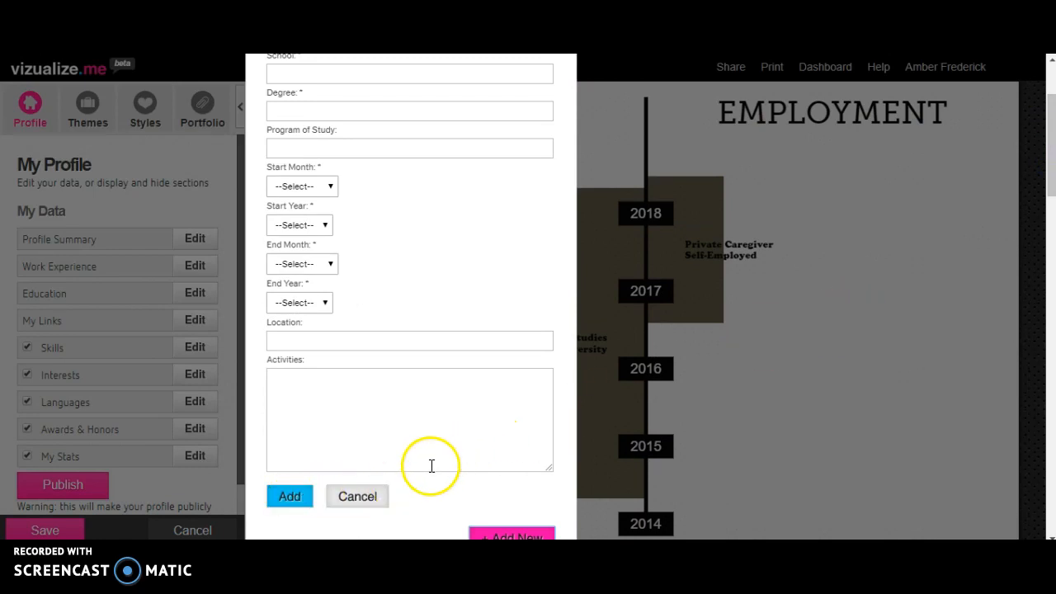
{"action": "left_click", "coordinate": [367, 495]}
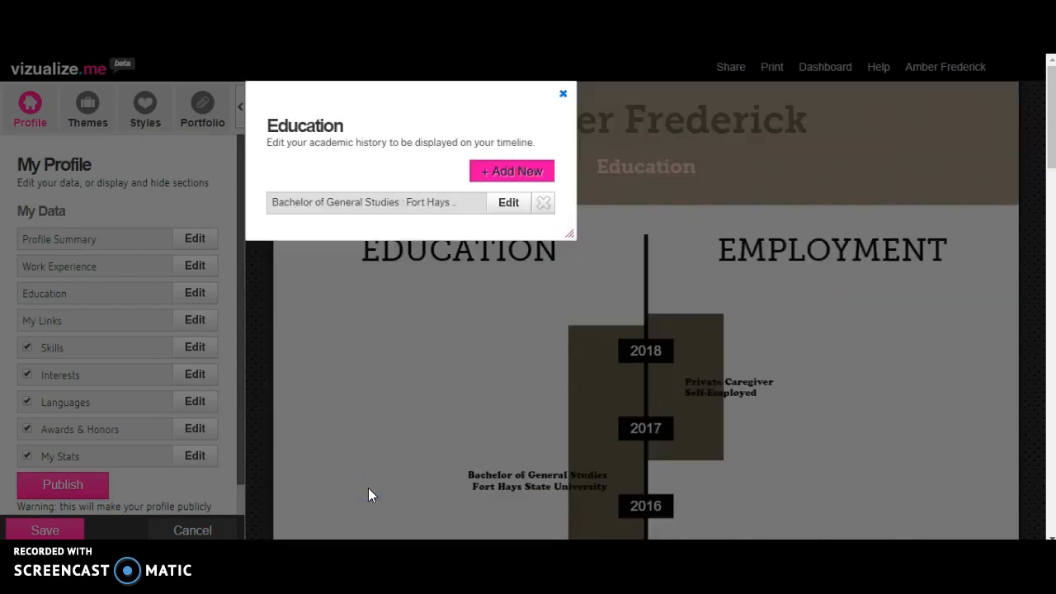
{"action": "left_click", "coordinate": [563, 94]}
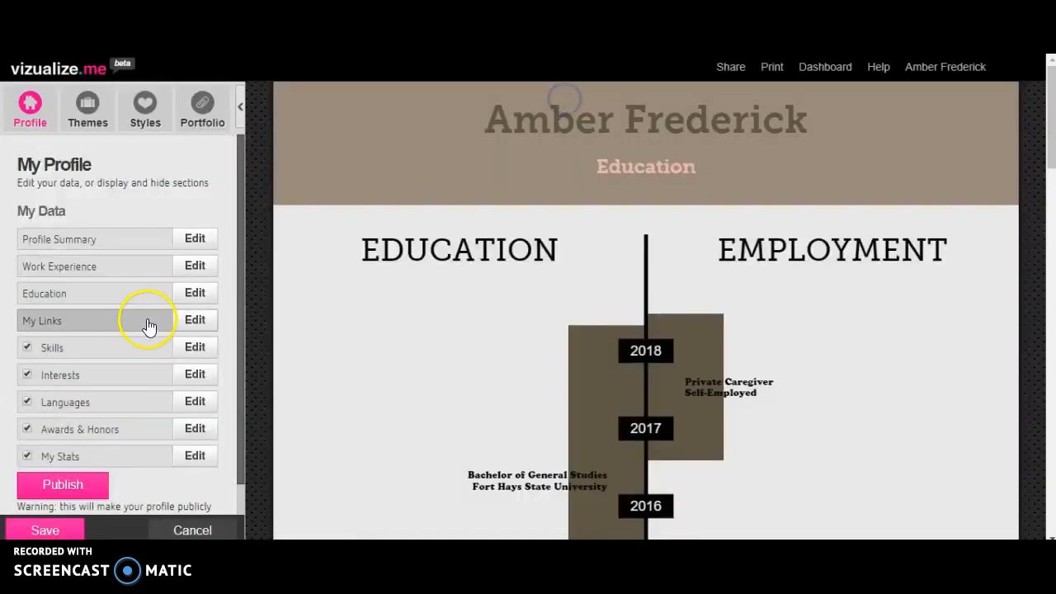
Examine the Links, Skills and Interests sections of the profile data and the full resume preview.
{"action": "left_click", "coordinate": [203, 321]}
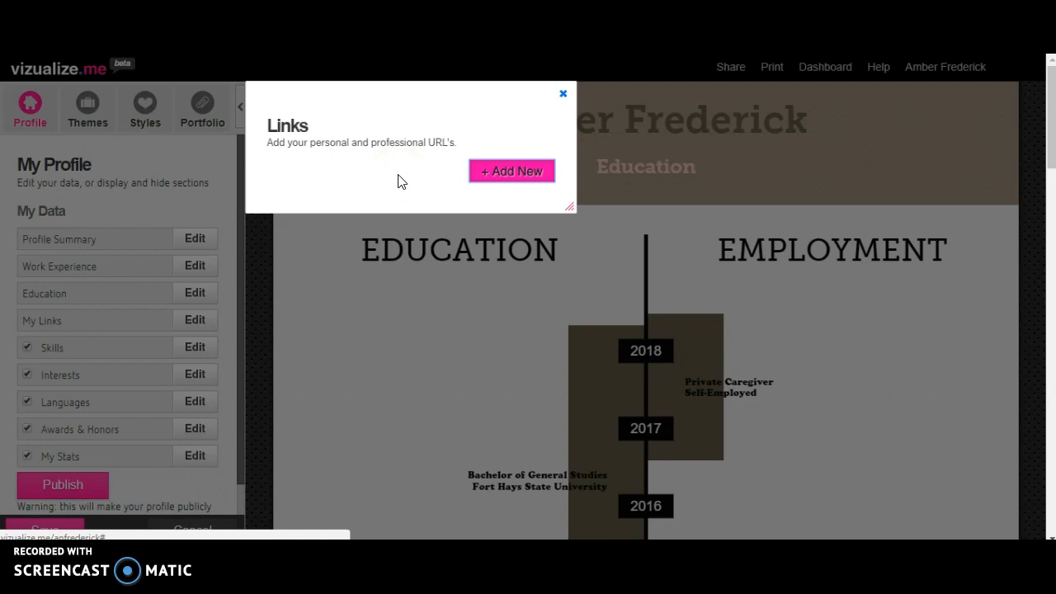
{"action": "left_click", "coordinate": [563, 93]}
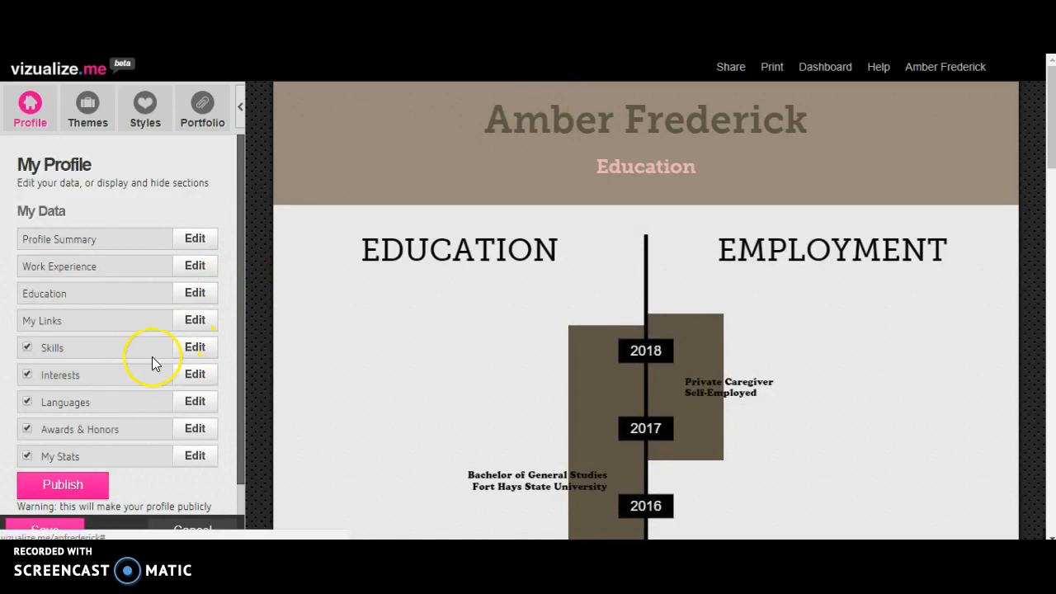
{"action": "left_click", "coordinate": [195, 358]}
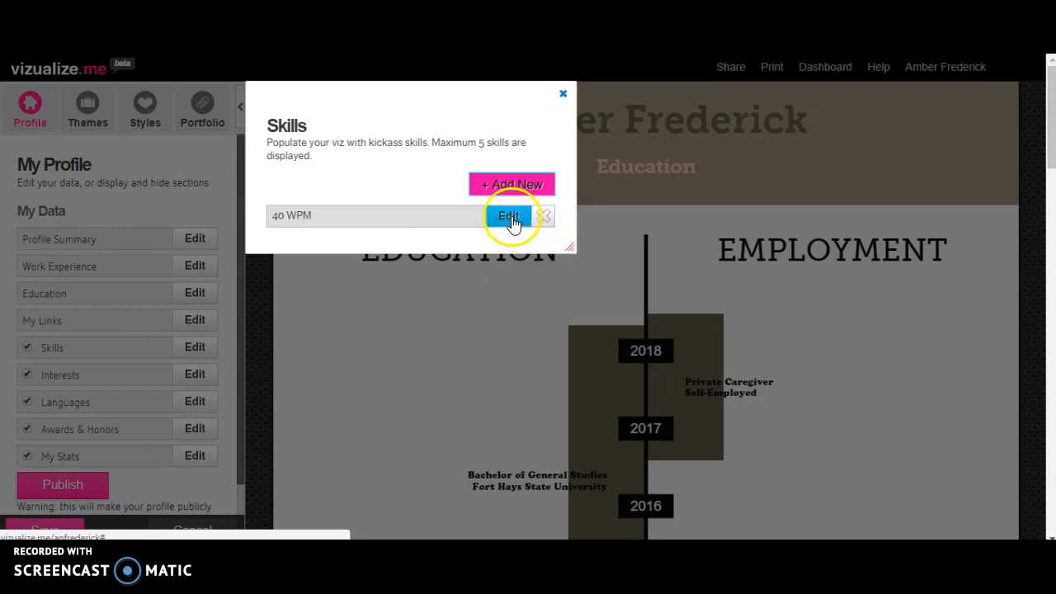
{"action": "left_click", "coordinate": [564, 94]}
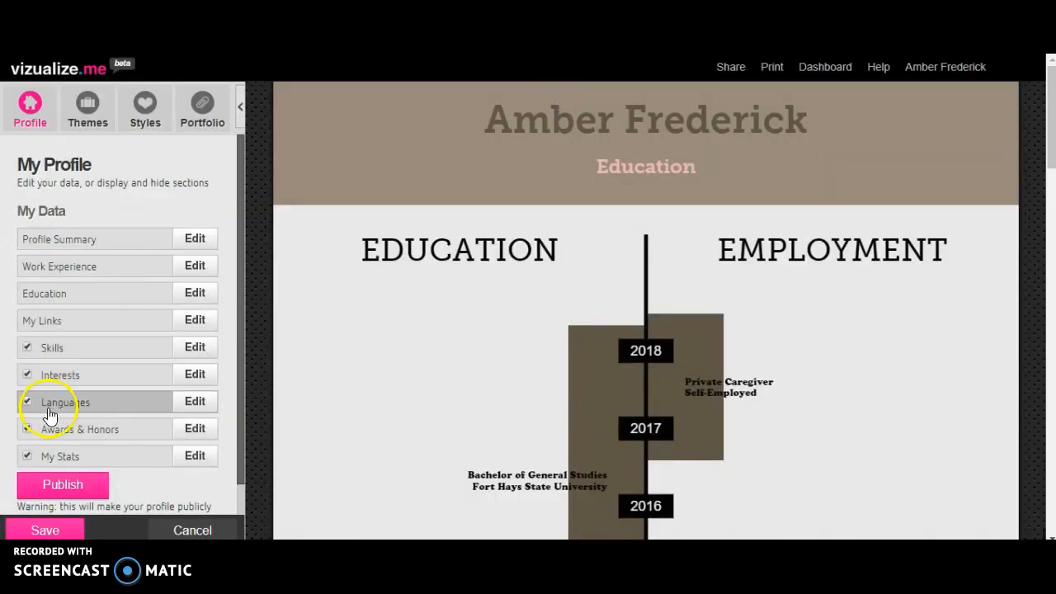
{"action": "left_click", "coordinate": [200, 374]}
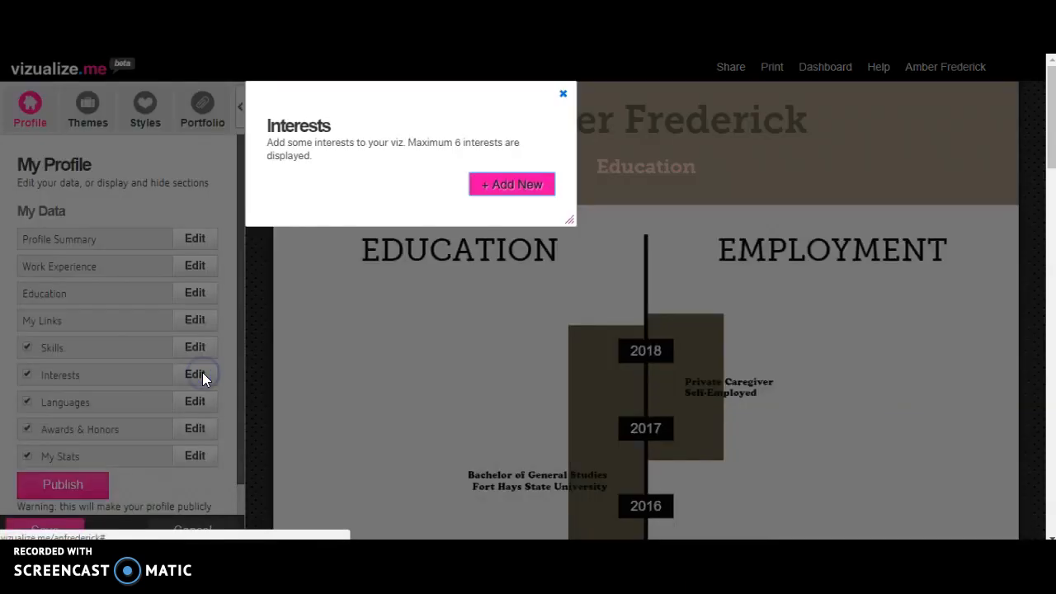
{"action": "left_click", "coordinate": [563, 95]}
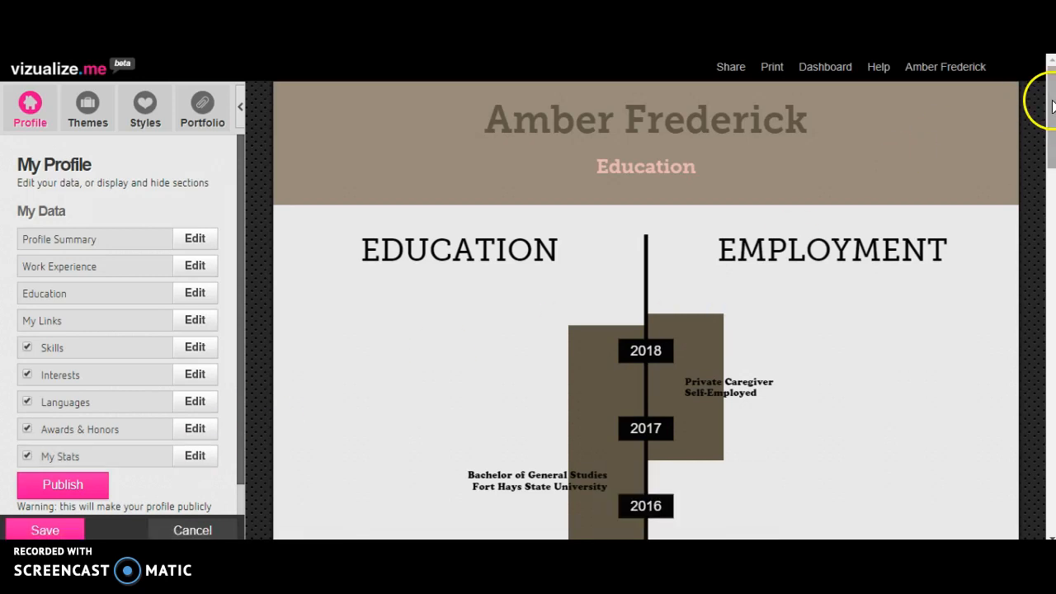
{"action": "left_click_drag", "start_coordinate": [1052, 103], "coordinate": [1053, 465]}
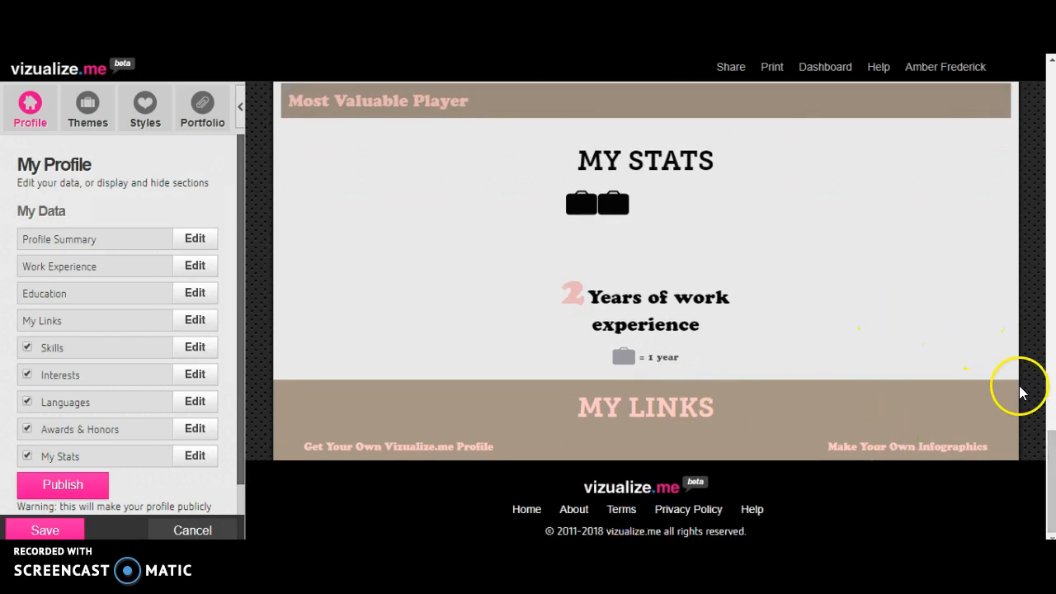
{"action": "left_click_drag", "start_coordinate": [1049, 495], "coordinate": [1038, 95]}
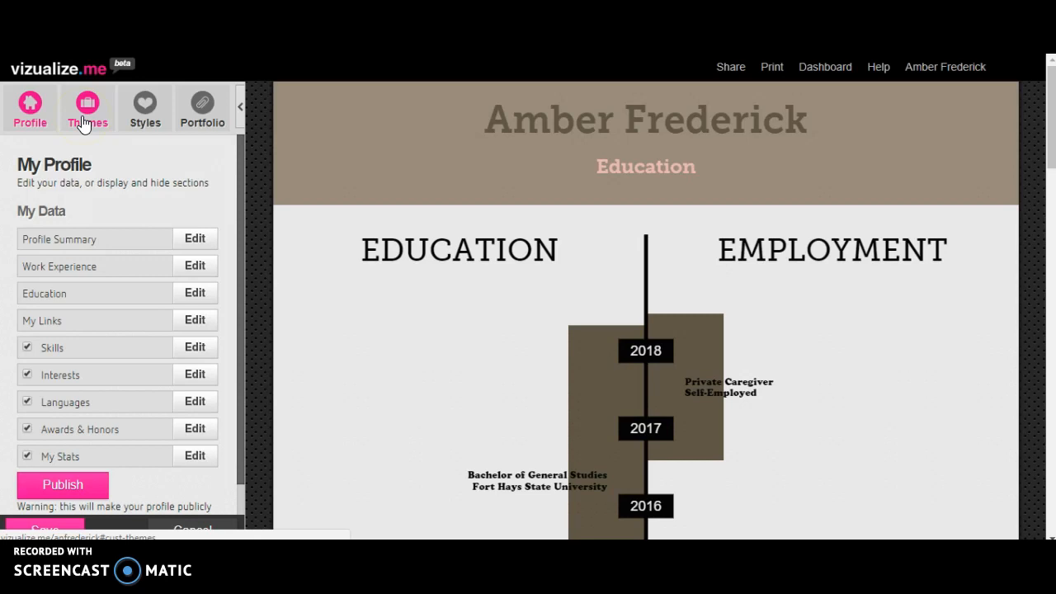
Preview the first theme, Lola and CMYKay on the resume, and choose the Van der Rohe theme.
{"action": "left_click", "coordinate": [90, 109]}
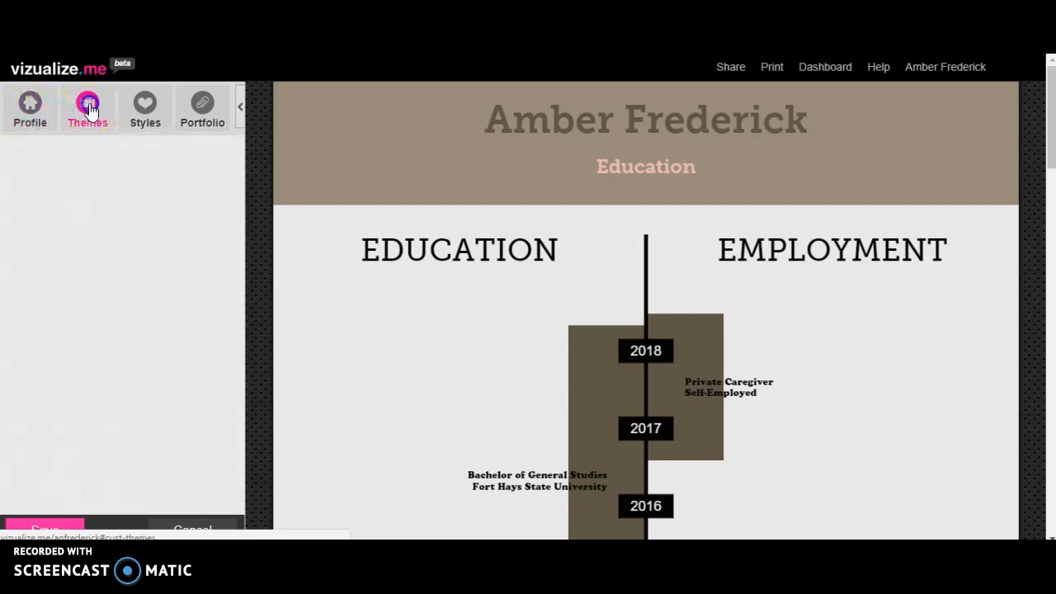
{"action": "left_click", "coordinate": [96, 241]}
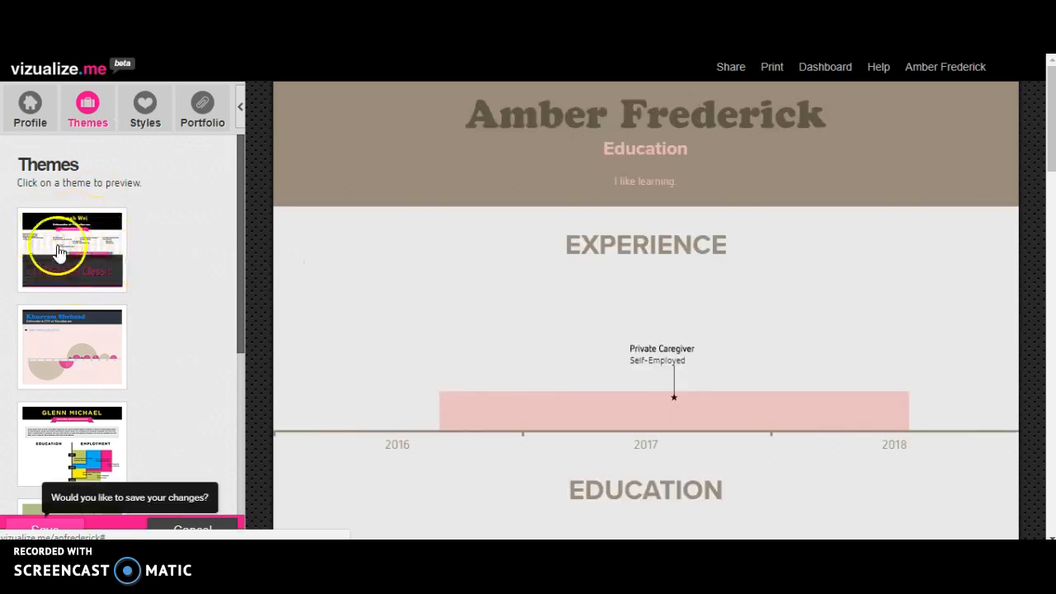
{"action": "left_click", "coordinate": [80, 340]}
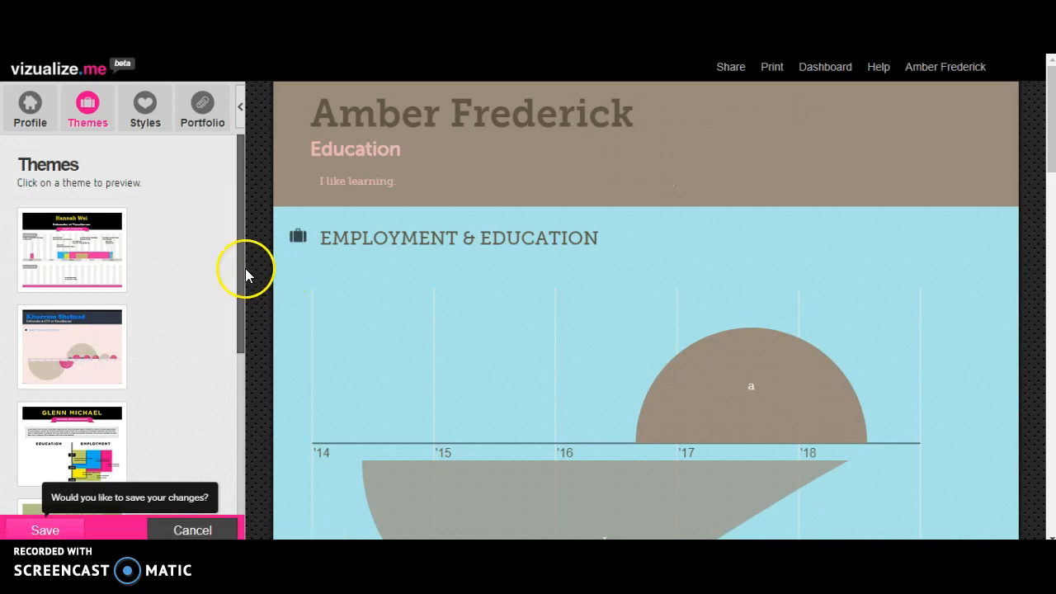
{"action": "left_click", "coordinate": [239, 318]}
{"action": "left_click_drag", "start_coordinate": [239, 319], "coordinate": [235, 412]}
{"action": "left_click", "coordinate": [112, 357]}
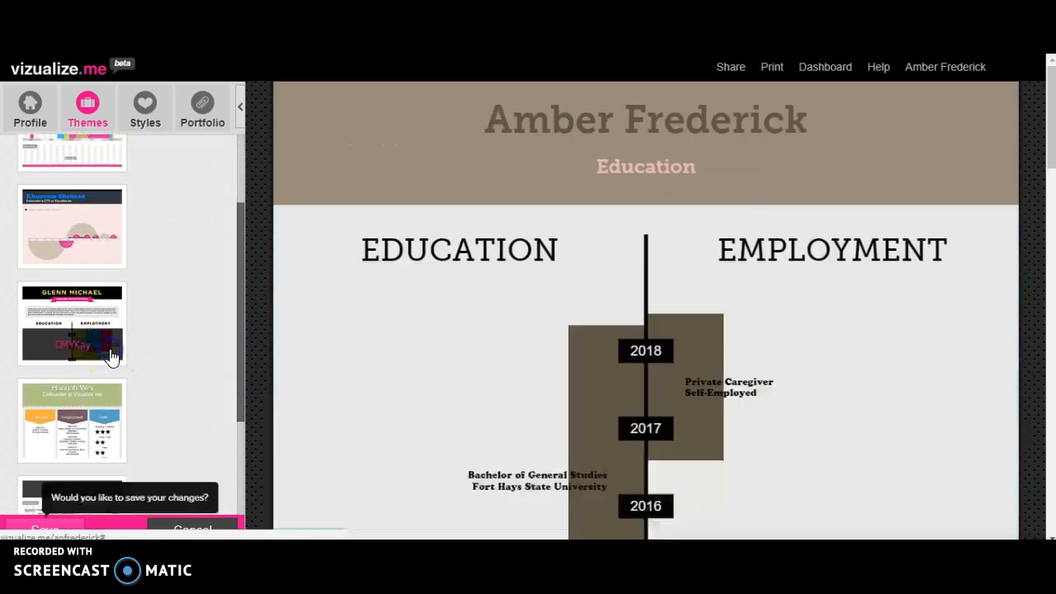
{"action": "left_click_drag", "start_coordinate": [239, 287], "coordinate": [232, 373]}
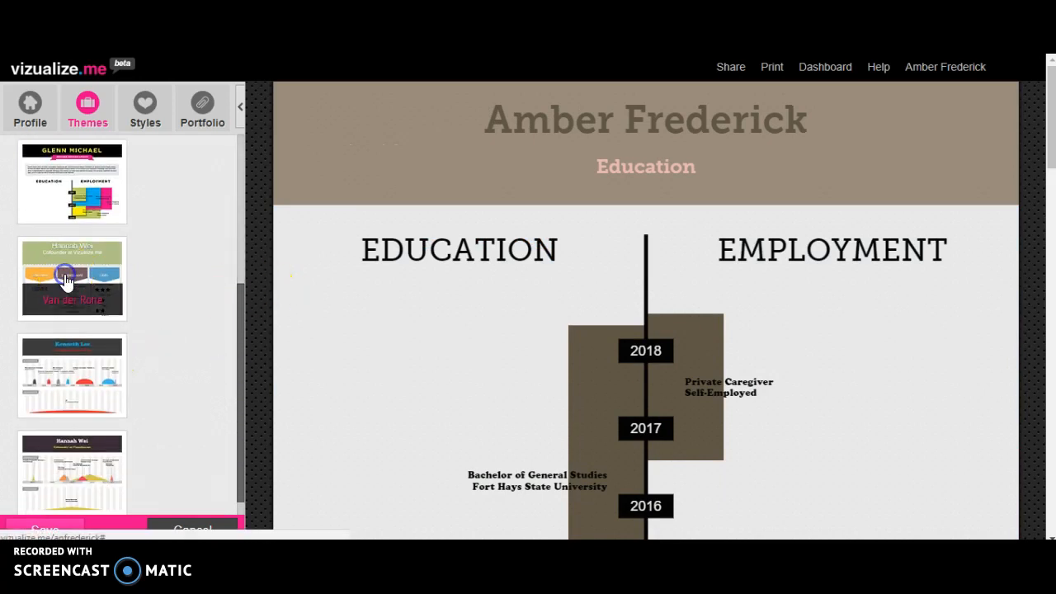
{"action": "left_click", "coordinate": [67, 281]}
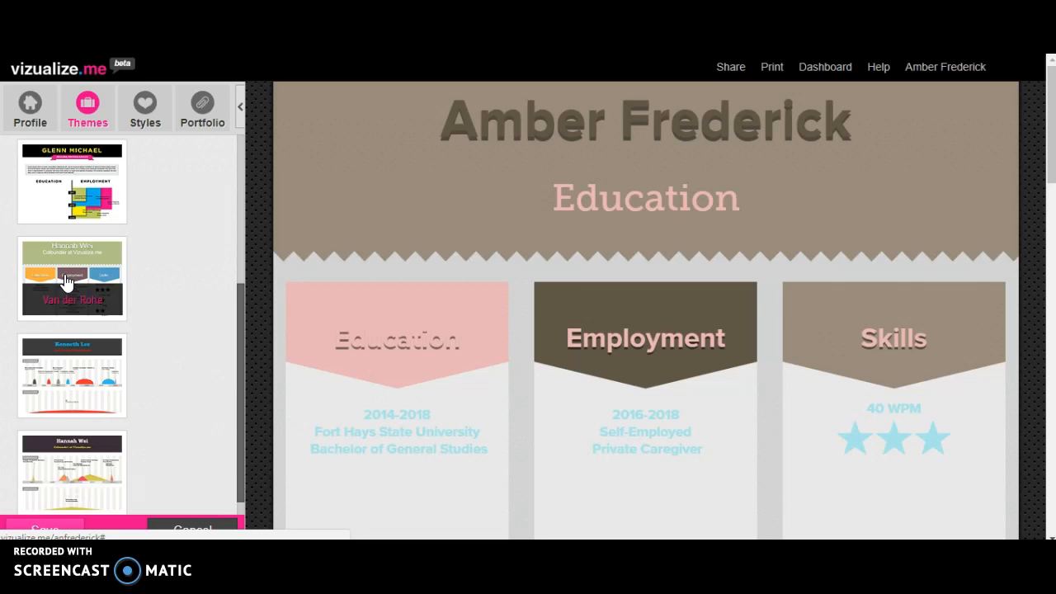
Apply the Lola color scheme to the resume and check the Portfolio section.
{"action": "left_click", "coordinate": [161, 104]}
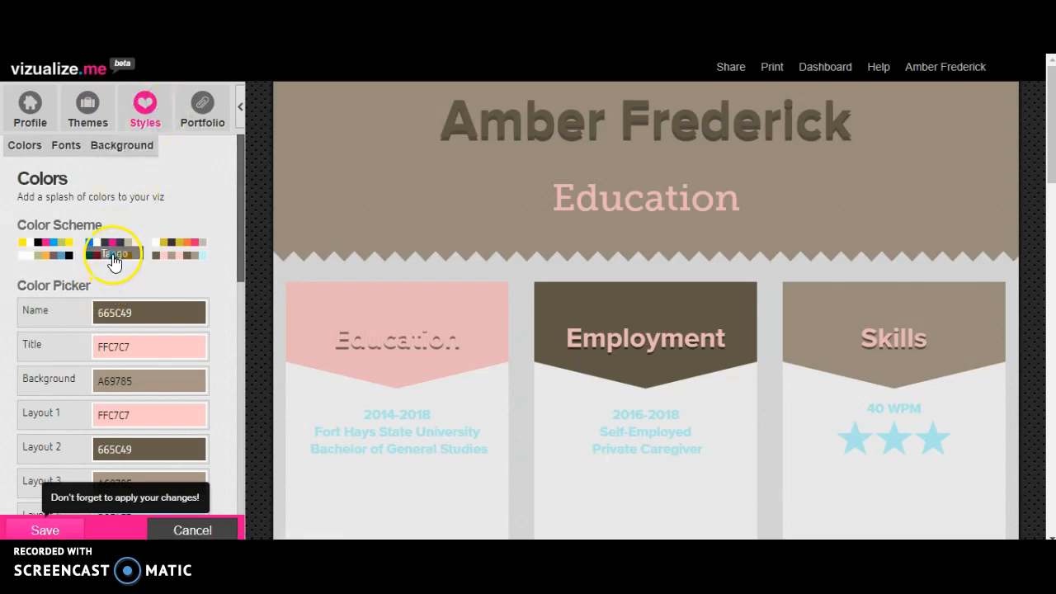
{"action": "left_click", "coordinate": [114, 246]}
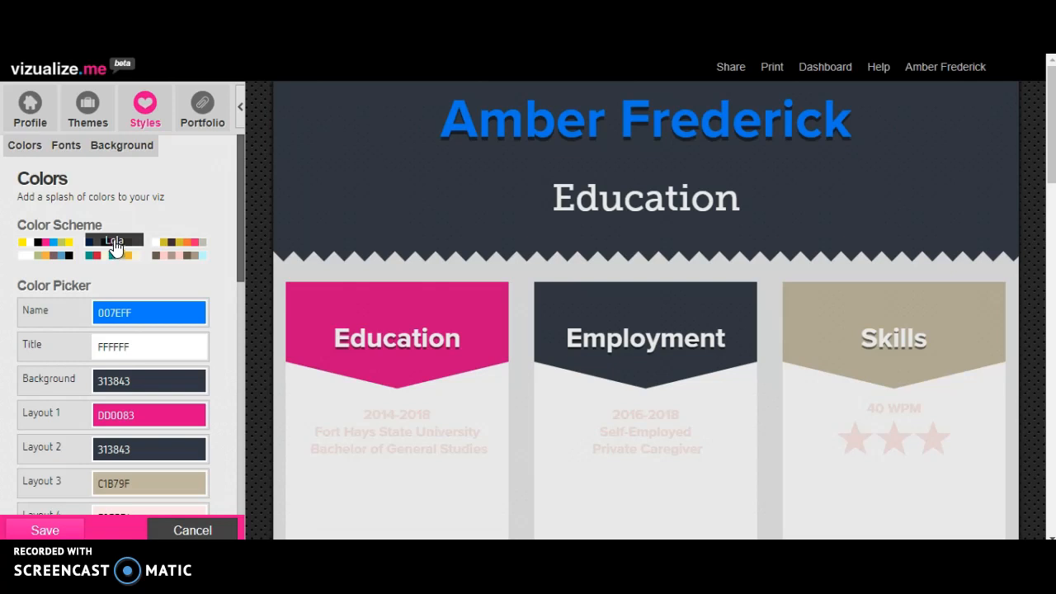
{"action": "left_click", "coordinate": [198, 114]}
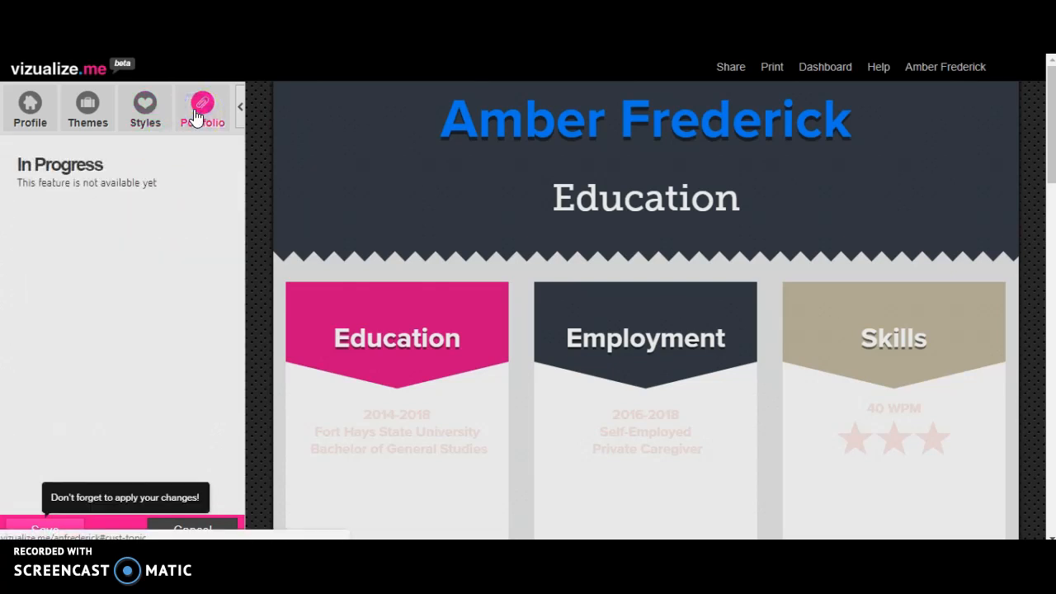
Change the resume's name font to Kulturista Web in the style settings.
{"action": "left_click", "coordinate": [146, 110]}
{"action": "scroll", "coordinate": [37, 165], "scroll_direction": "down", "scroll_amount": 1}
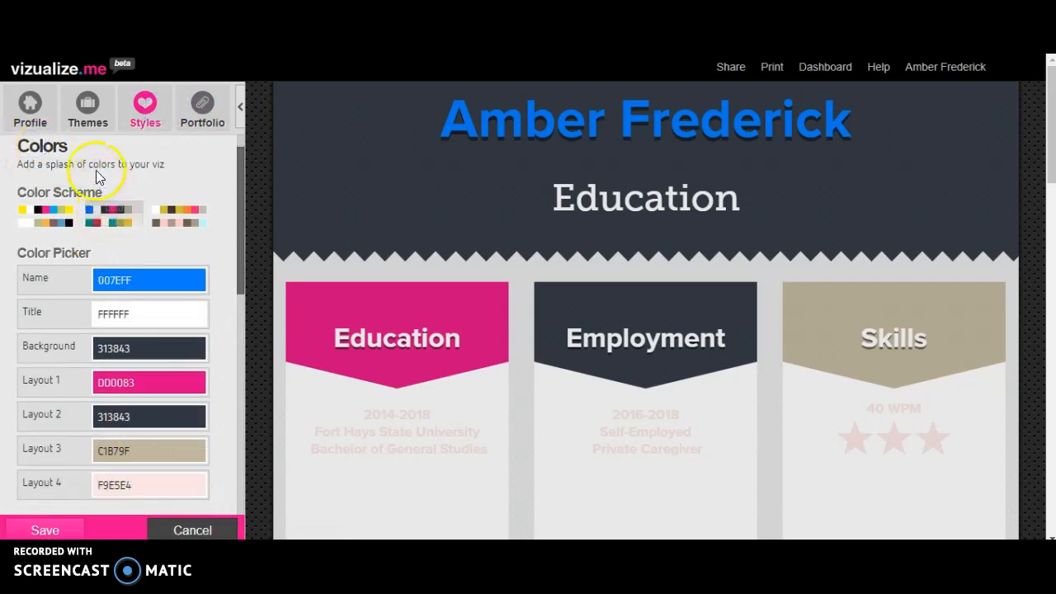
{"action": "left_click", "coordinate": [142, 107]}
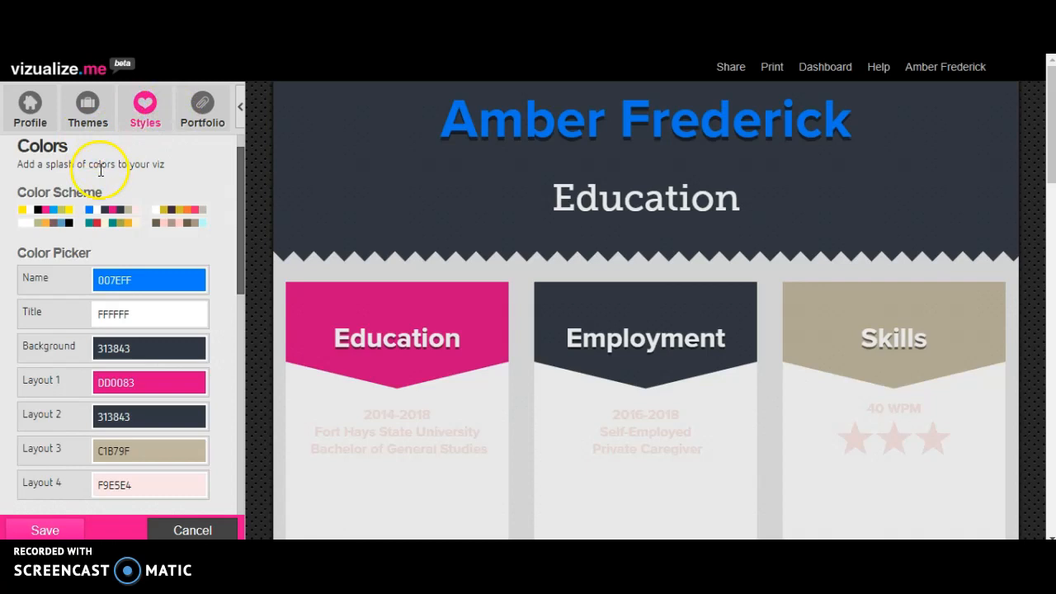
{"action": "scroll", "coordinate": [244, 158], "scroll_direction": "up", "scroll_amount": 1}
{"action": "left_click", "coordinate": [67, 145]}
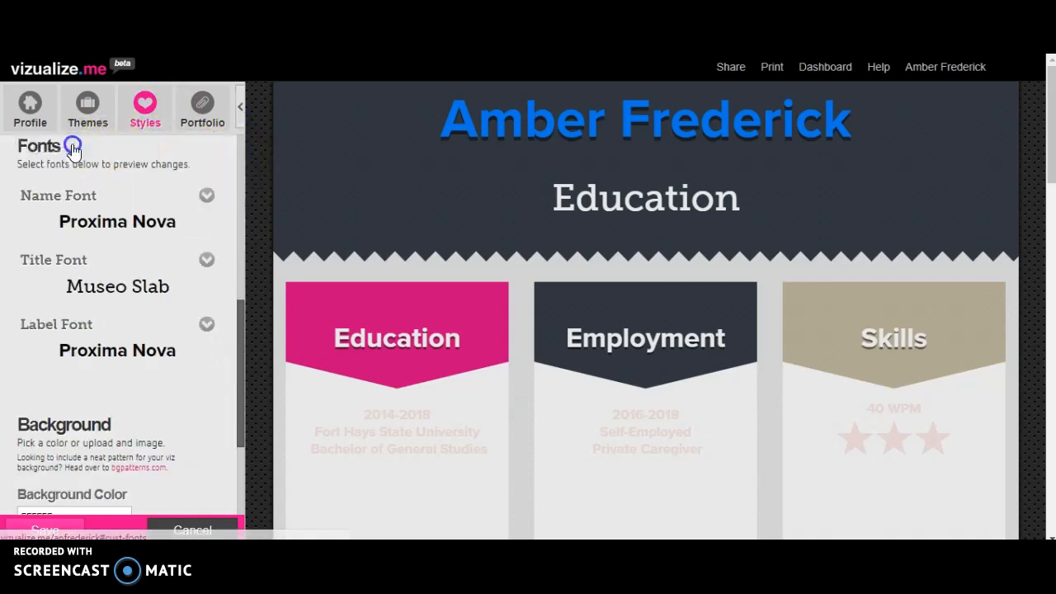
{"action": "left_click", "coordinate": [207, 194]}
{"action": "left_click", "coordinate": [113, 327]}
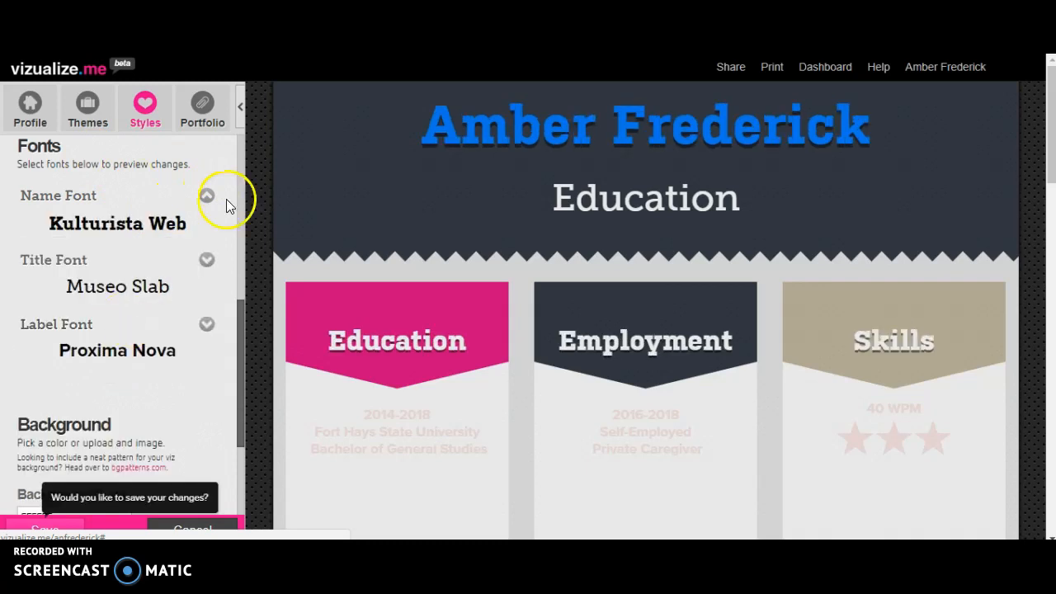
Review the background color and image settings and save the style changes.
{"action": "left_click_drag", "start_coordinate": [237, 320], "coordinate": [238, 141]}
{"action": "left_click", "coordinate": [152, 147]}
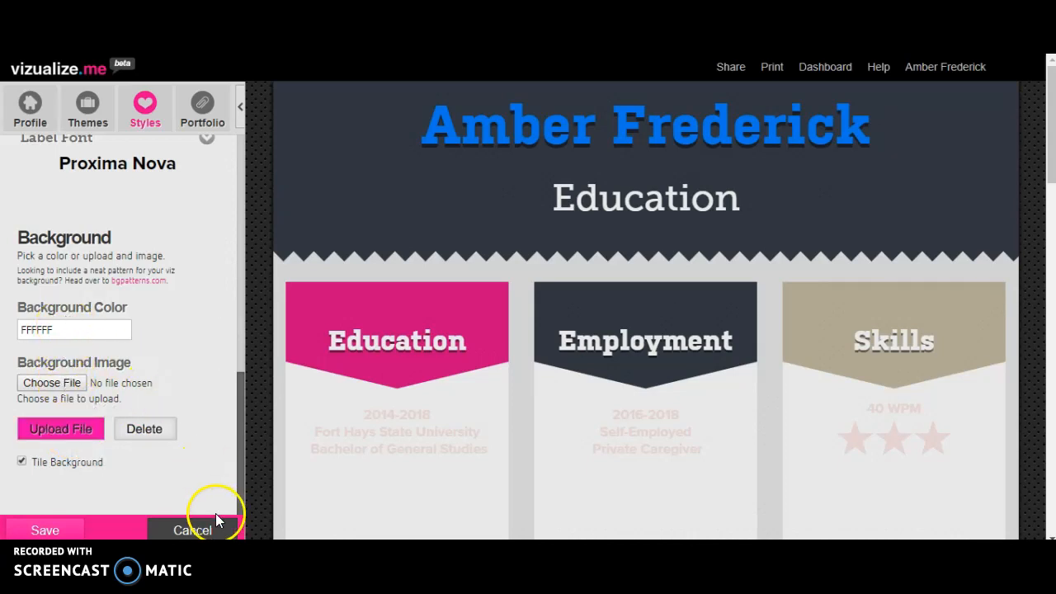
{"action": "left_click", "coordinate": [60, 526]}
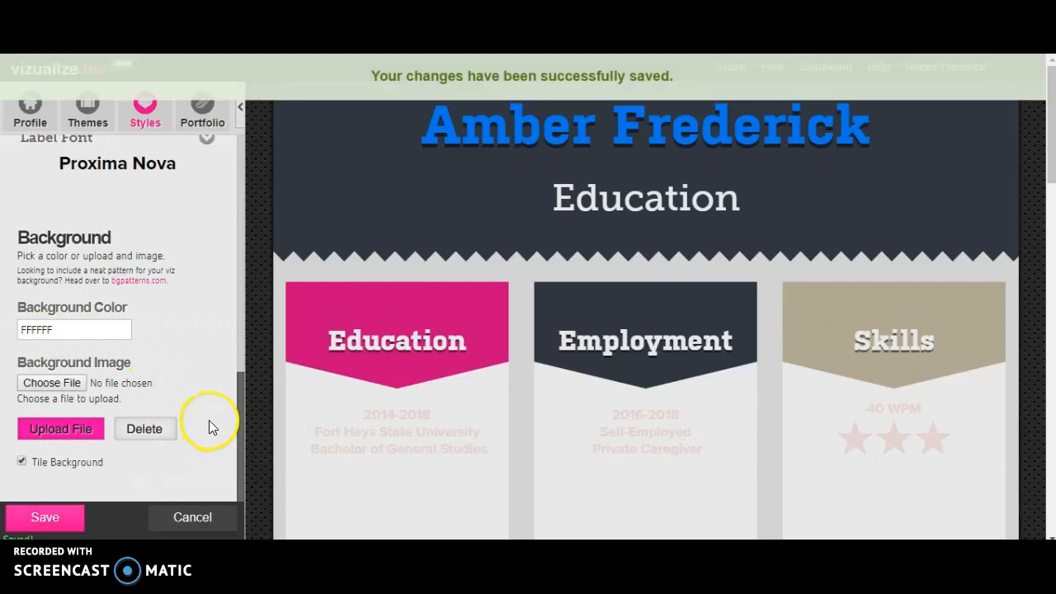
Publish the profile from the My Profile section and view the options for sharing and embedding it.
{"action": "left_click_drag", "start_coordinate": [245, 405], "coordinate": [236, 123]}
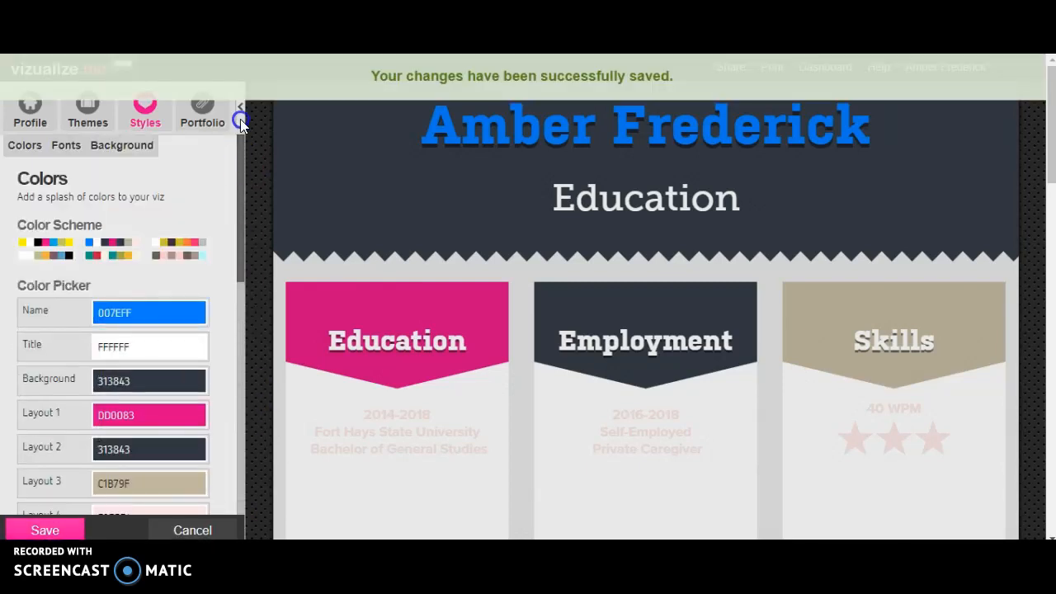
{"action": "left_click", "coordinate": [37, 109]}
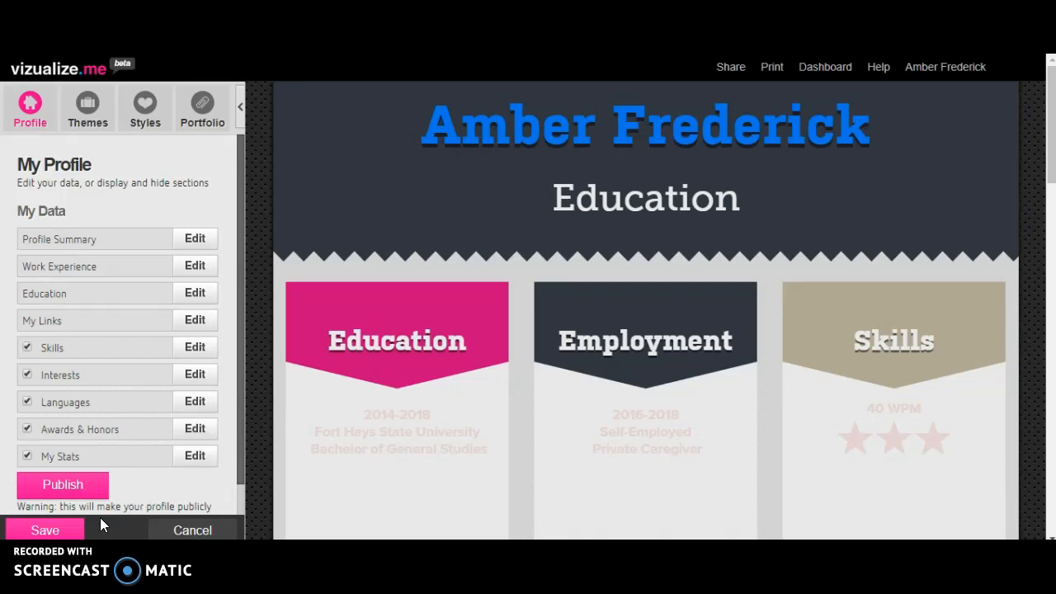
{"action": "left_click", "coordinate": [66, 485]}
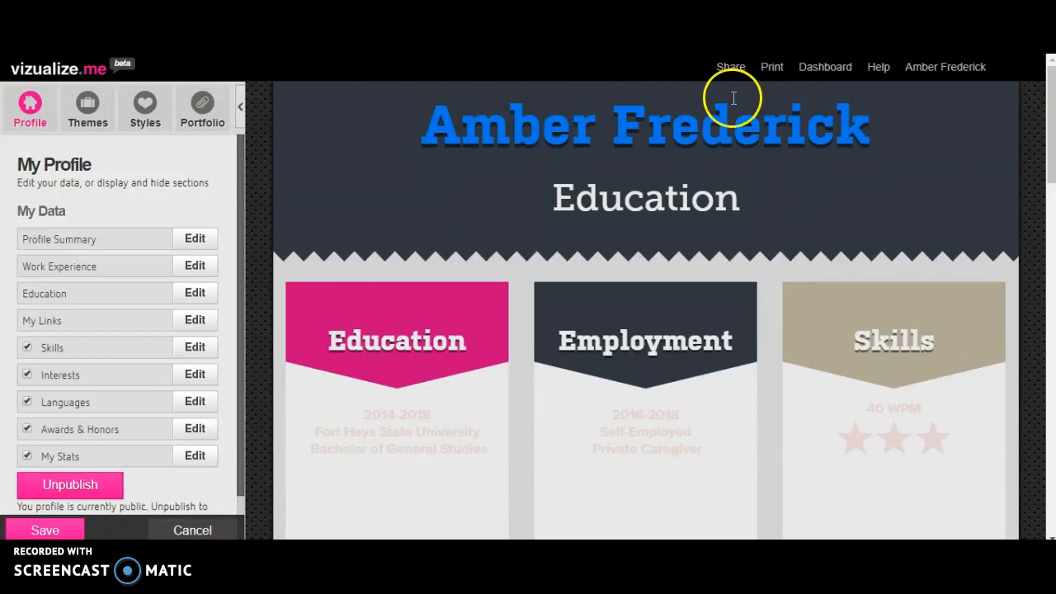
{"action": "left_click", "coordinate": [730, 68]}
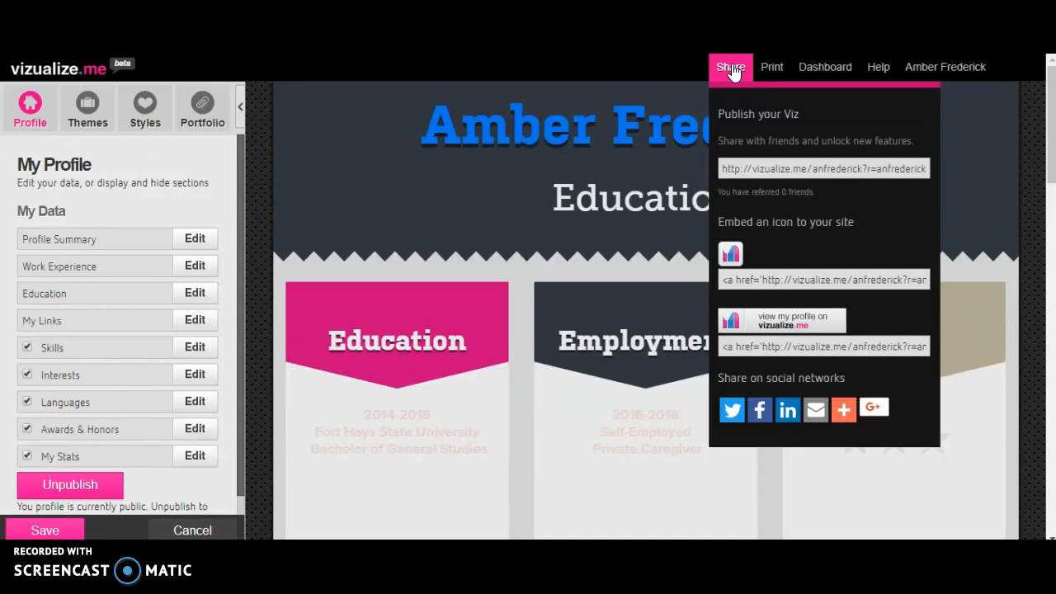
{"action": "left_click", "coordinate": [1022, 127]}
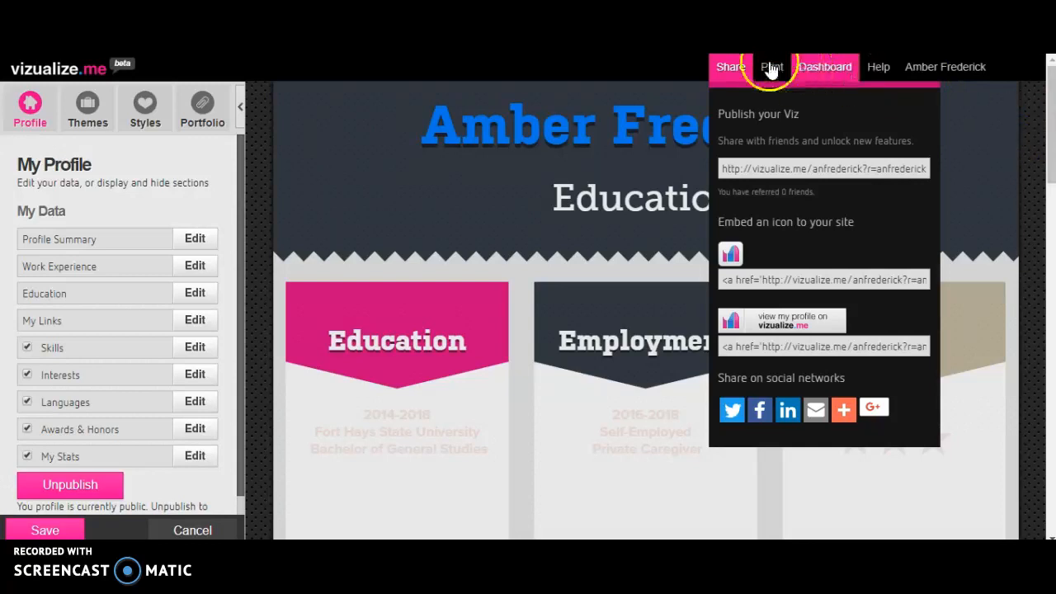
{"action": "left_click", "coordinate": [733, 67]}
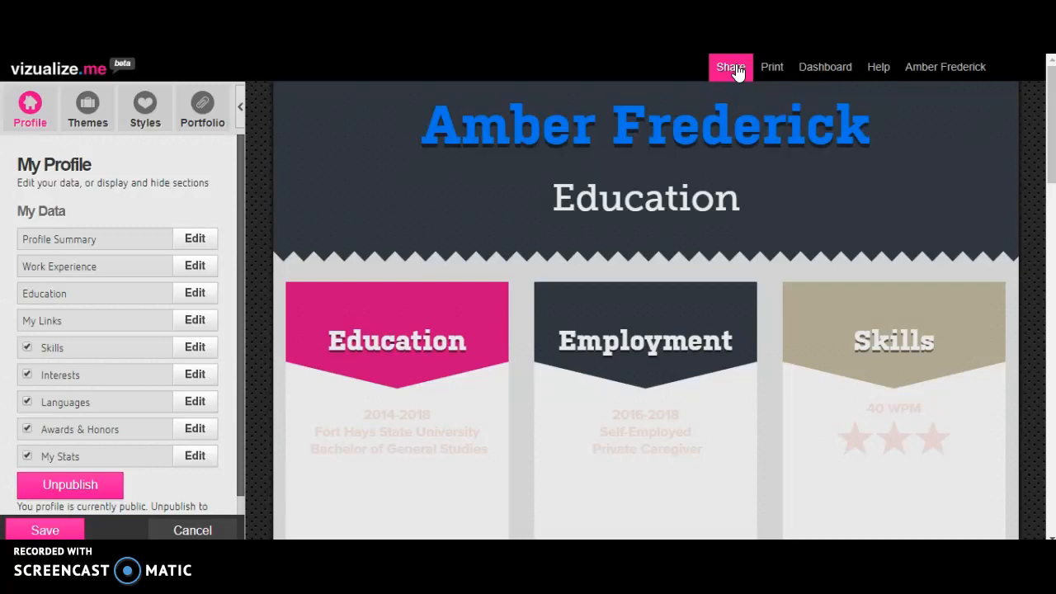
Log out of the account.
{"action": "left_click", "coordinate": [988, 72]}
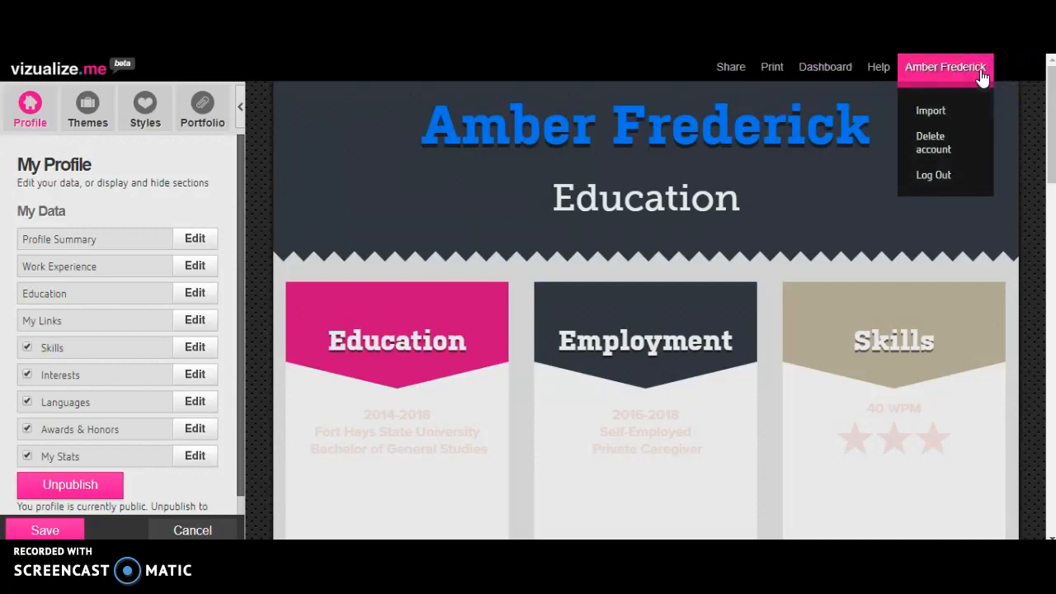
{"action": "left_click", "coordinate": [923, 184]}
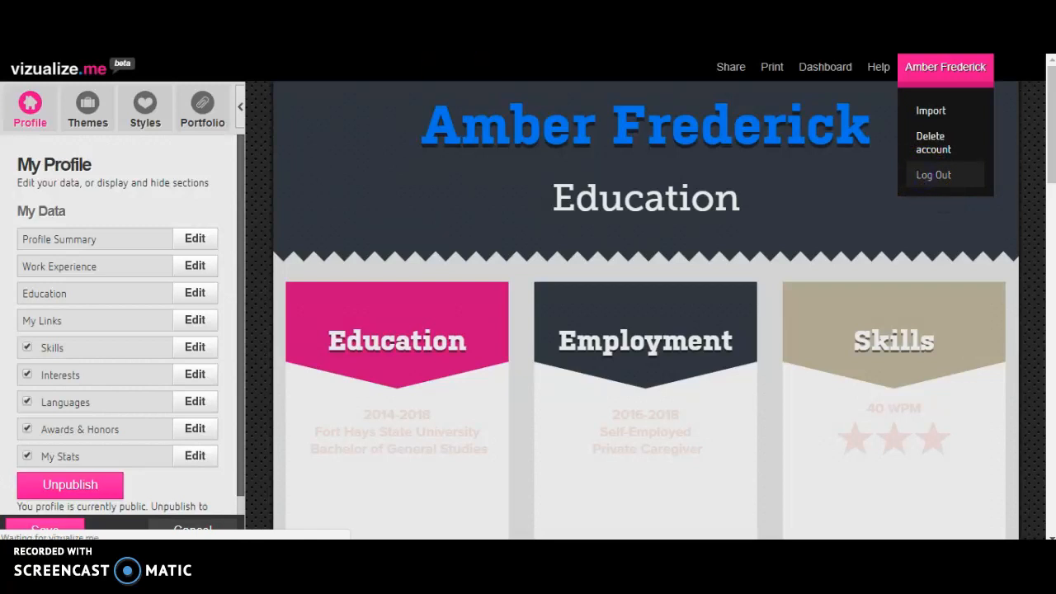